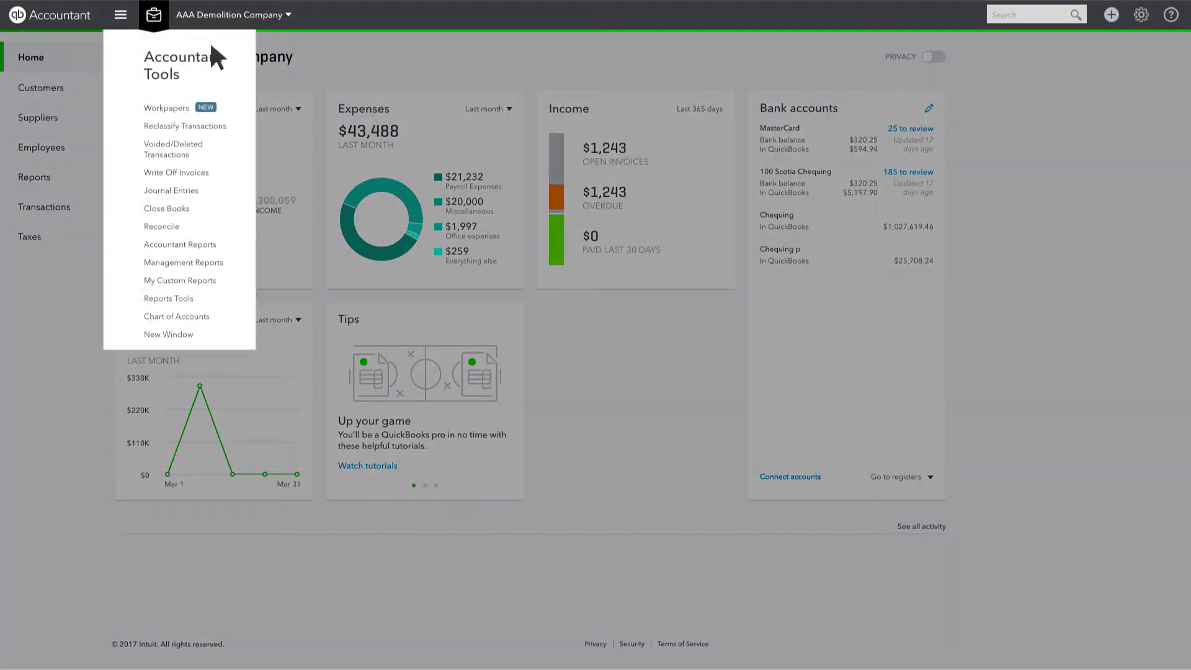
Step: Open Reclassify Transactions for 2016, check the date range, and toggle Basis from Cash back to Accrual
left_click(221, 127)
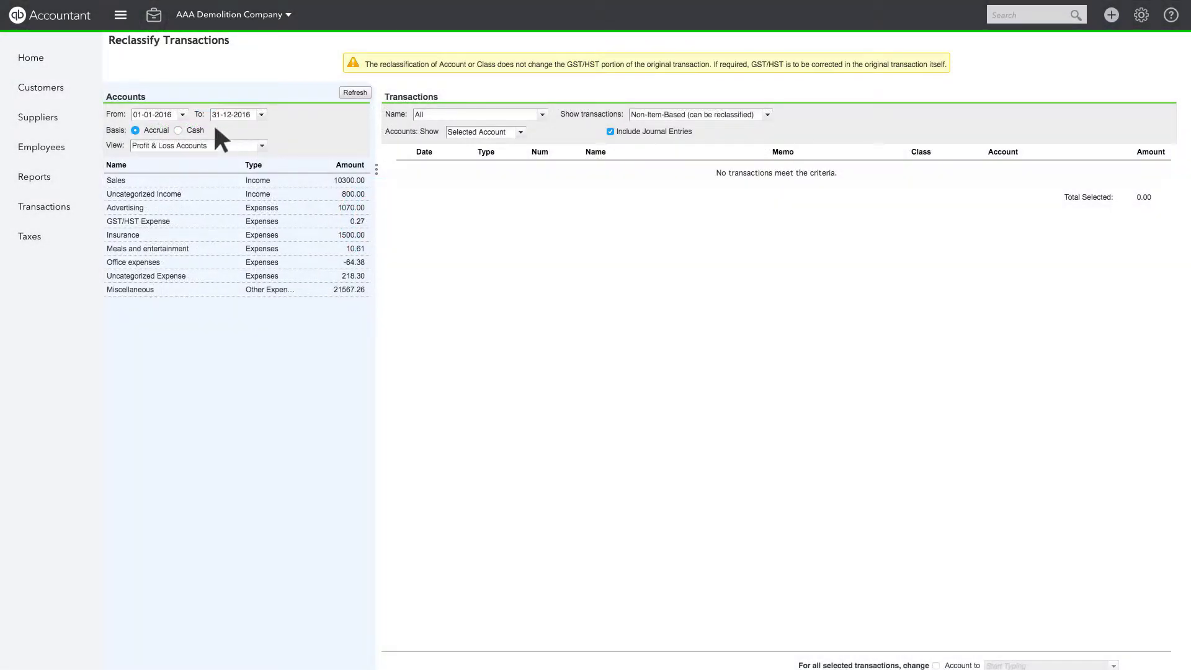
left_click(182, 114)
left_click(261, 114)
left_click(262, 115)
left_click(179, 130)
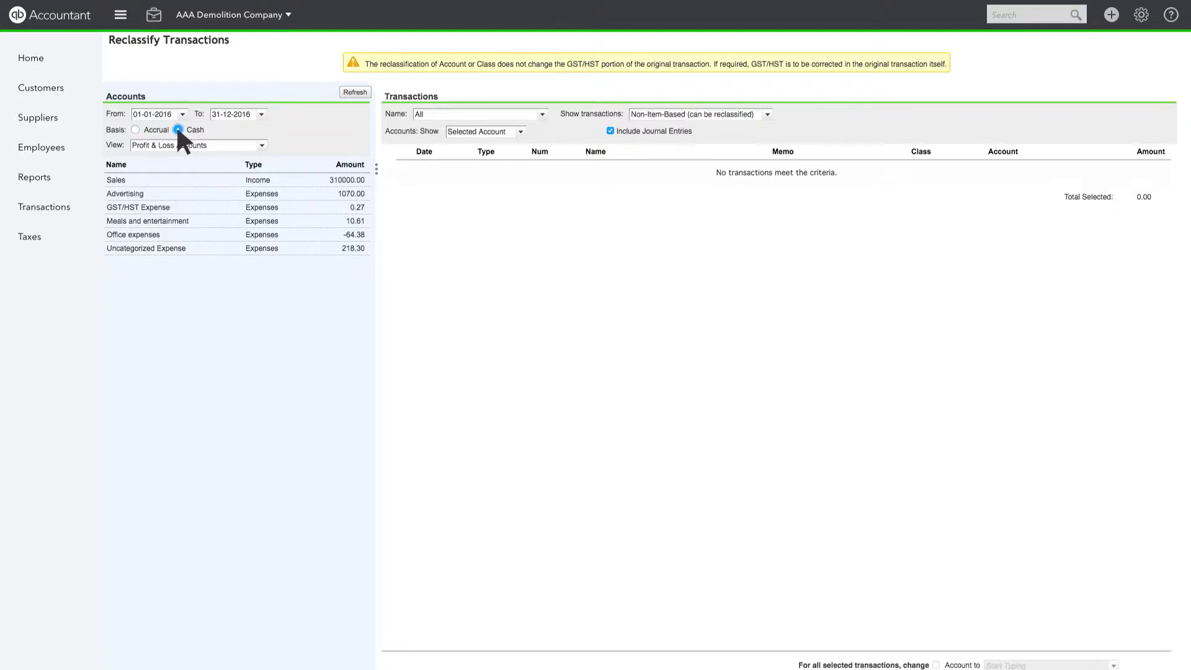
left_click(136, 130)
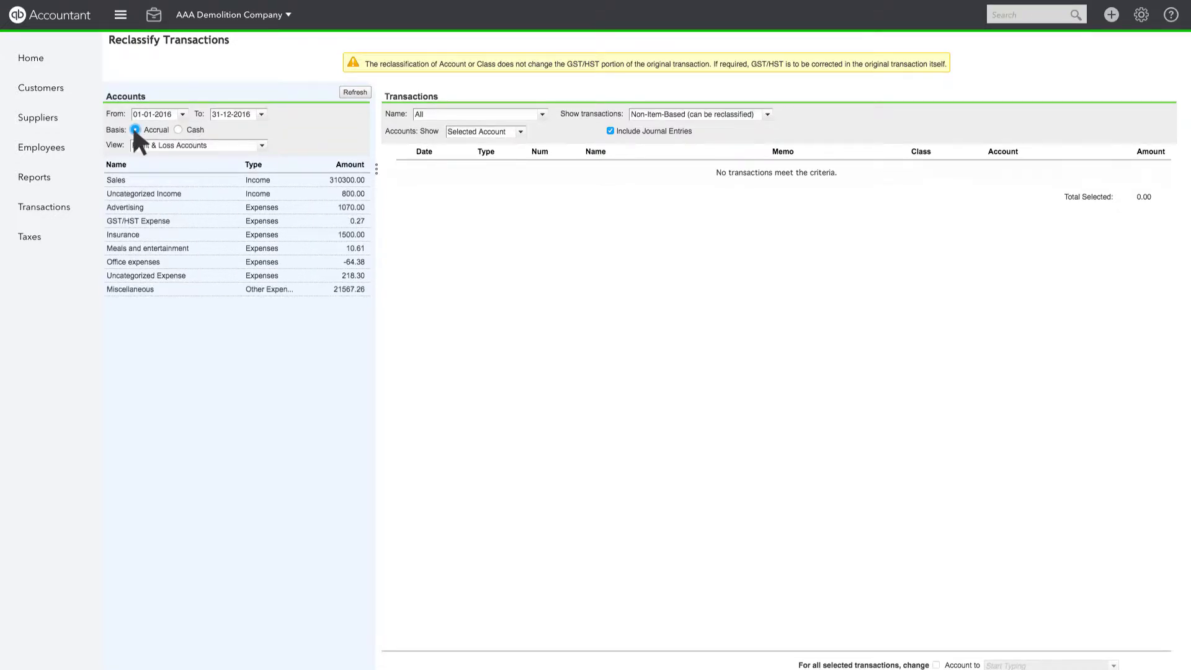
left_click(153, 18)
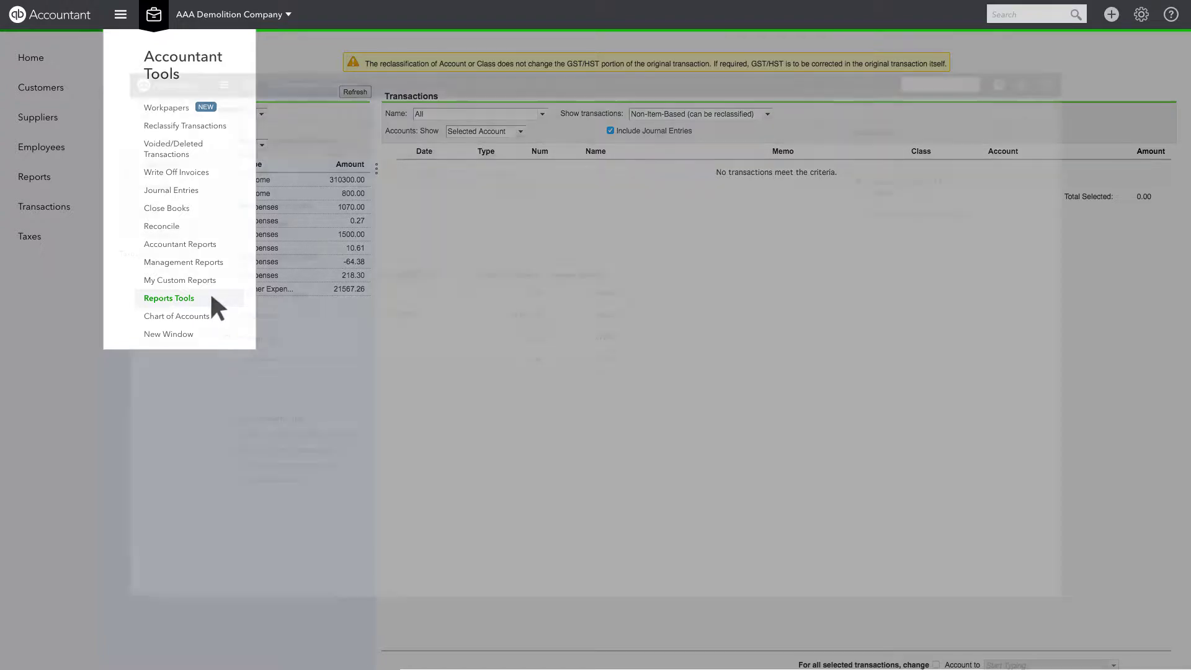
Step: Review the Report Tools default dates and basis, then set the reclassify start date to 01-01-2017
left_click(211, 297)
left_click(231, 124)
left_click(338, 126)
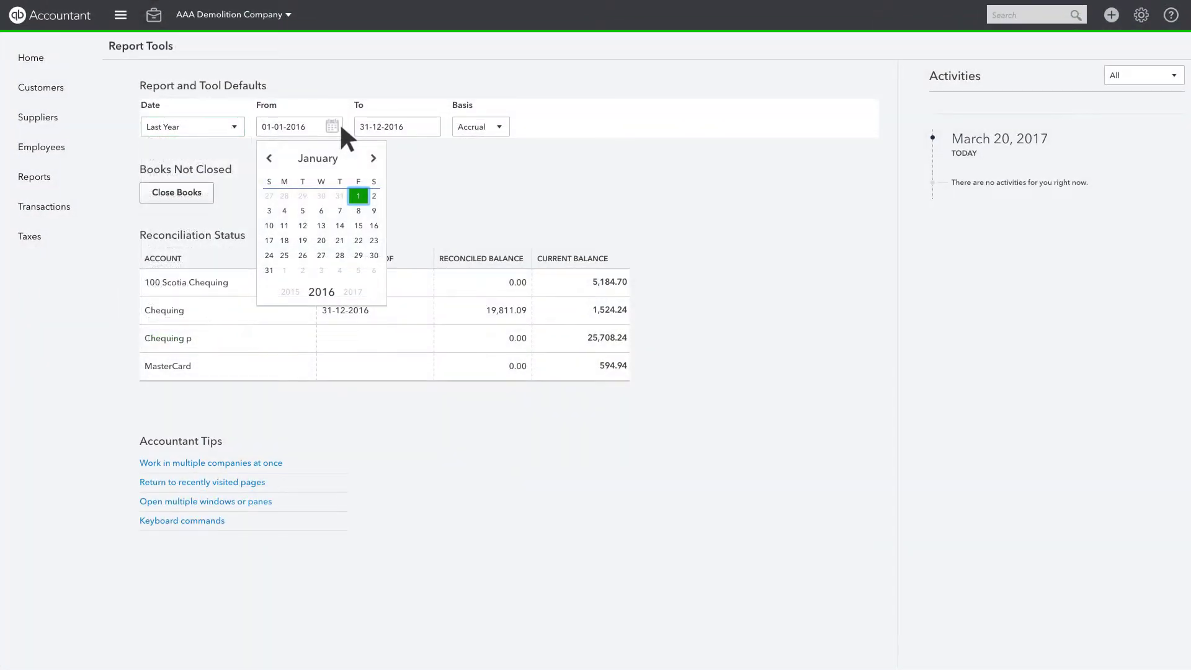
left_click(434, 126)
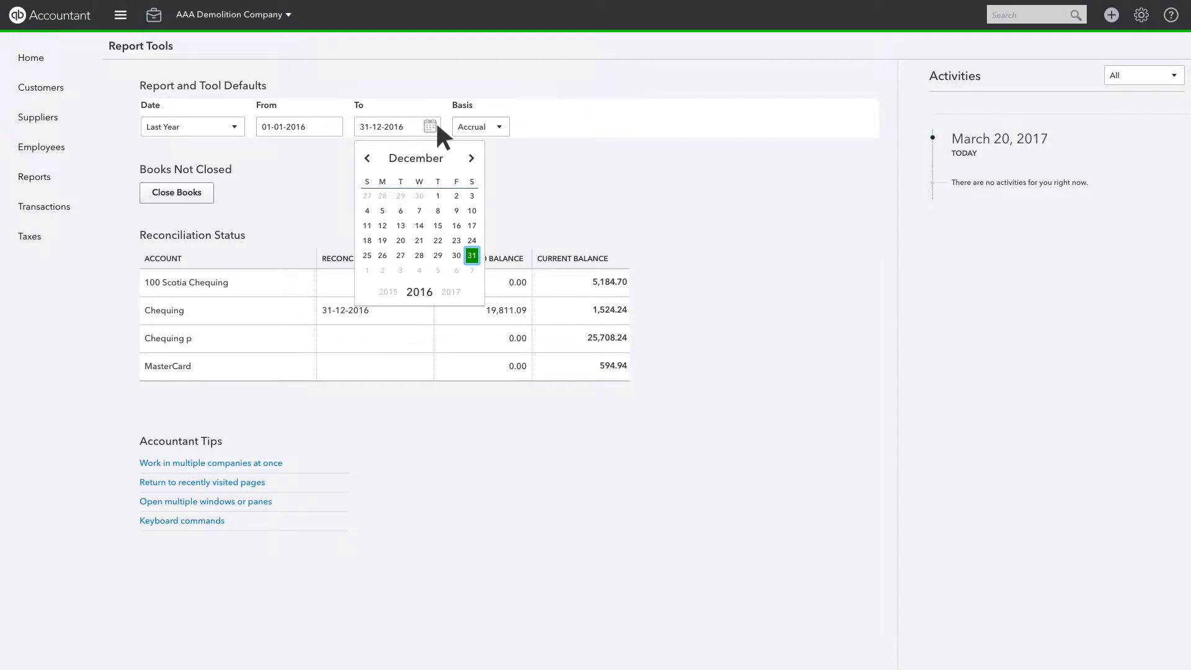
left_click(500, 128)
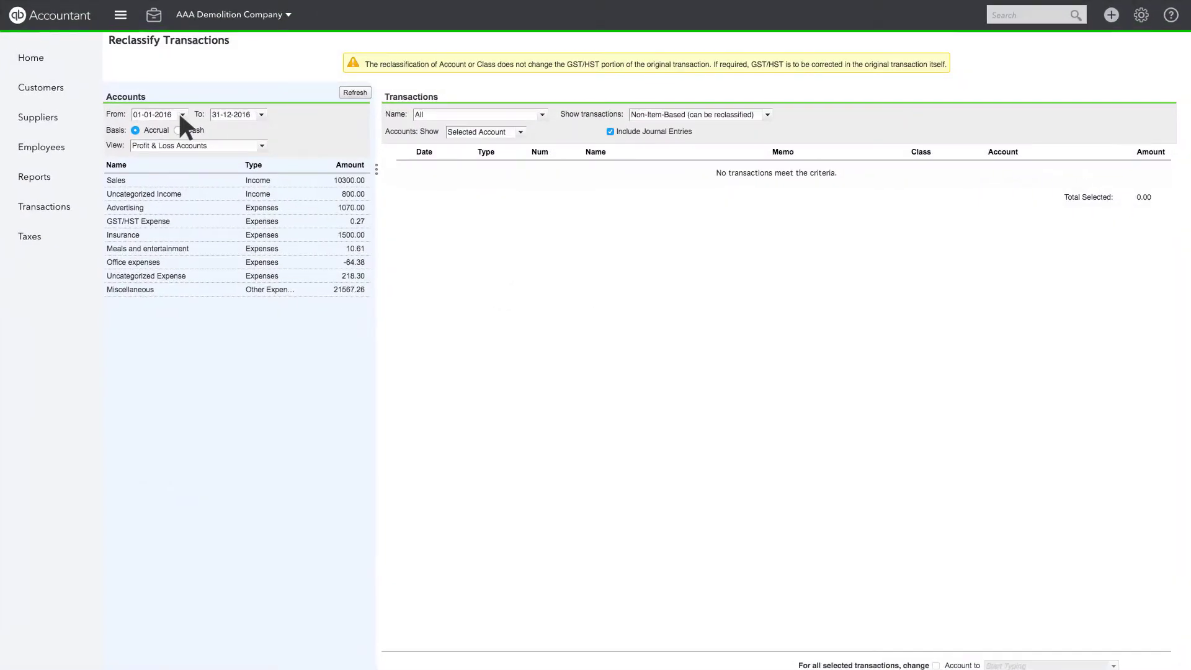
left_click(183, 115)
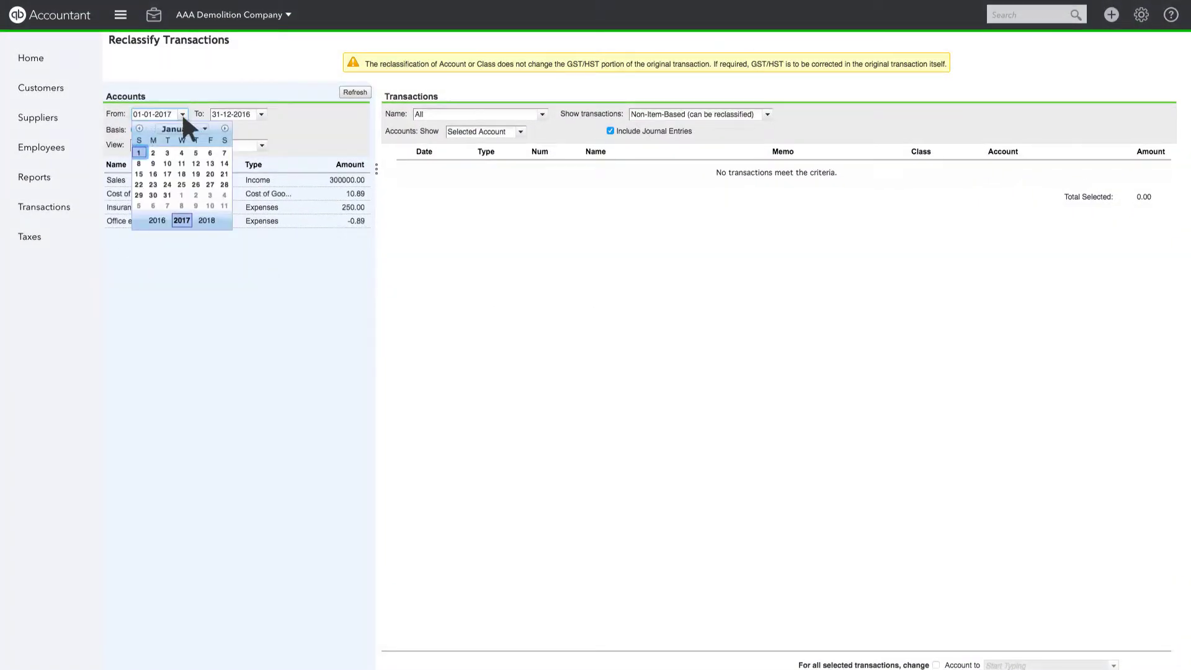
Step: Set the end date to 31-03-2017, keep the Profit & Loss Accounts view, and list Miscellaneous transactions
left_click(261, 115)
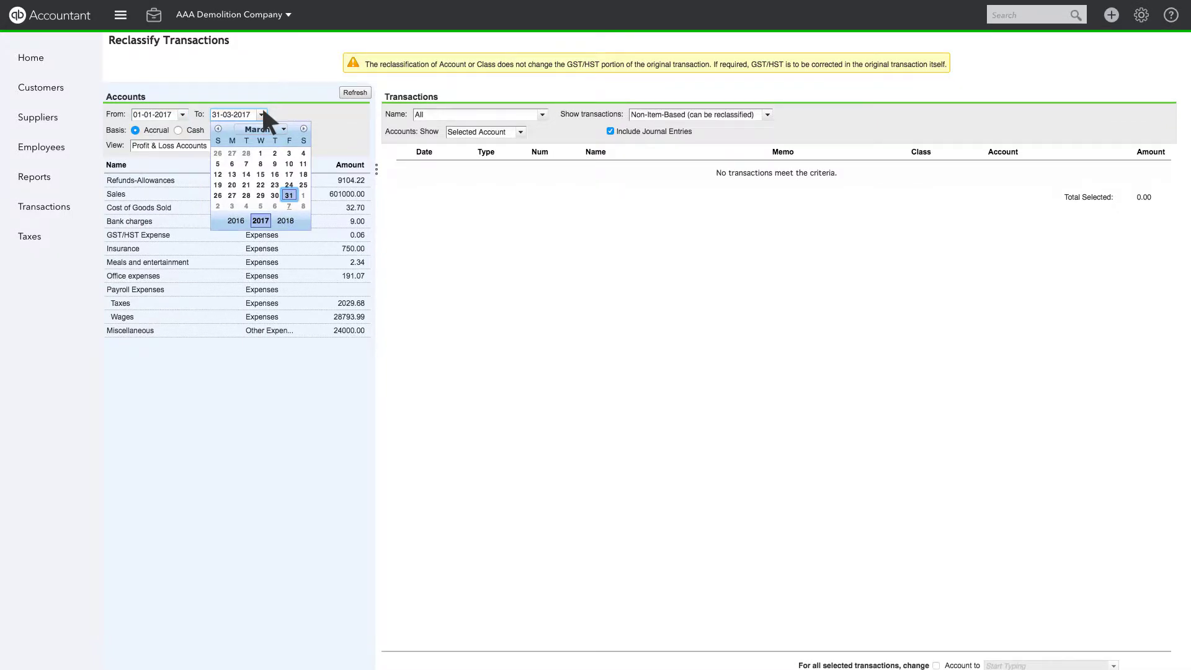
left_click(262, 113)
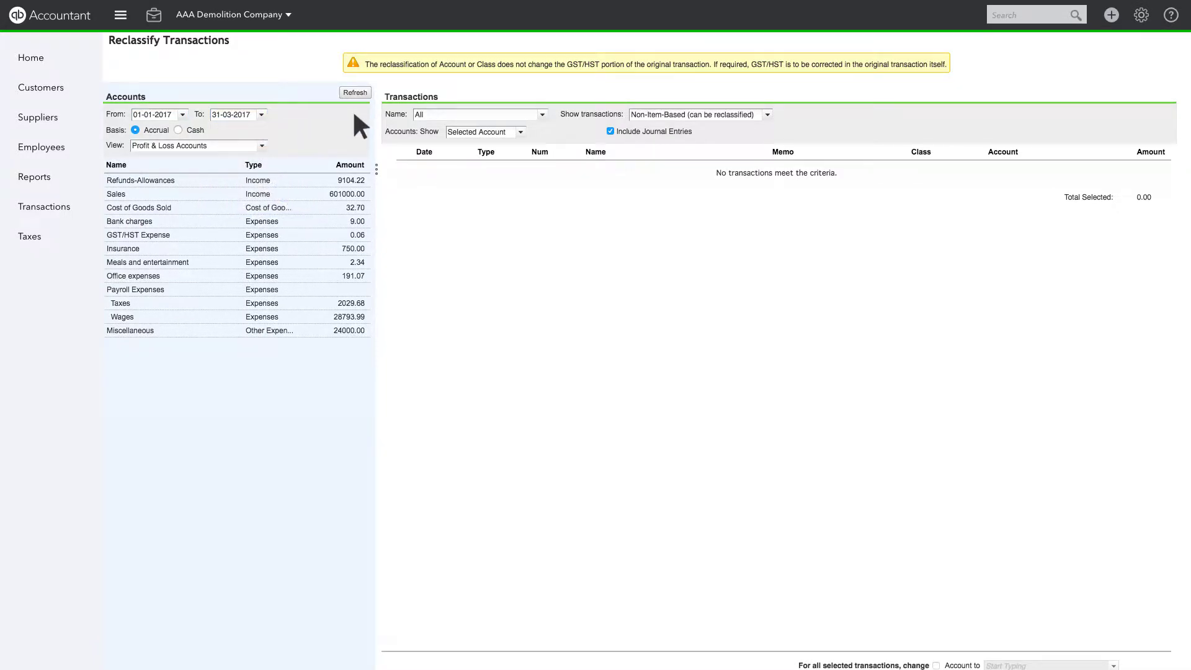
key("alt+Down")
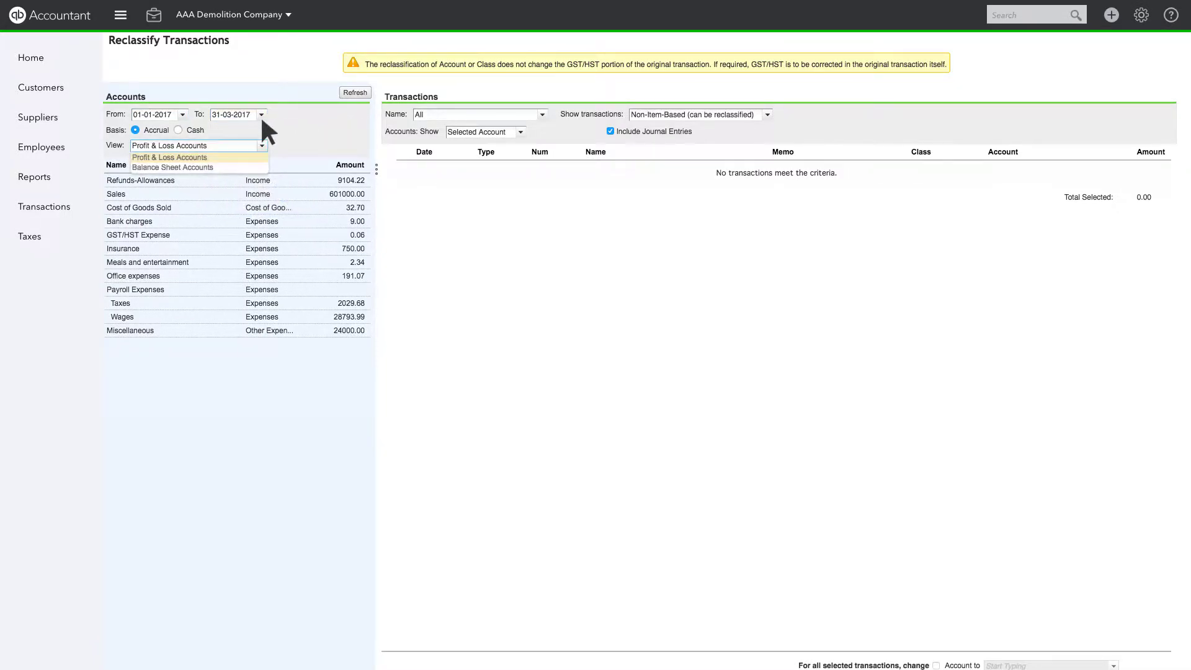
left_click(240, 155)
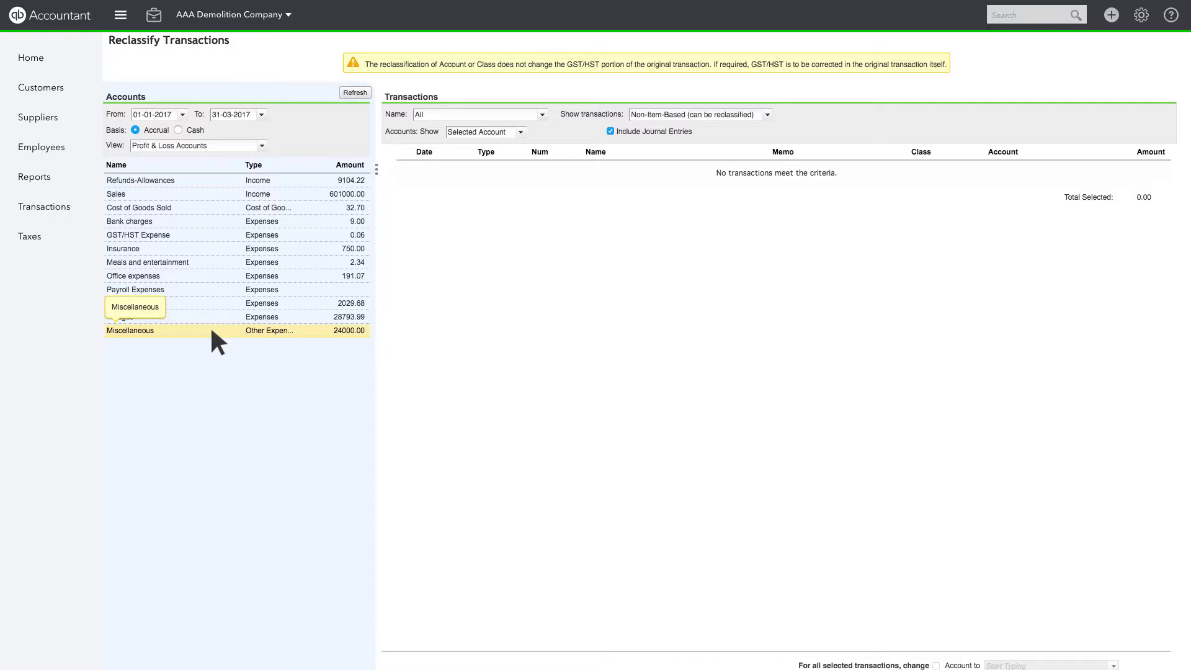
left_click(210, 330)
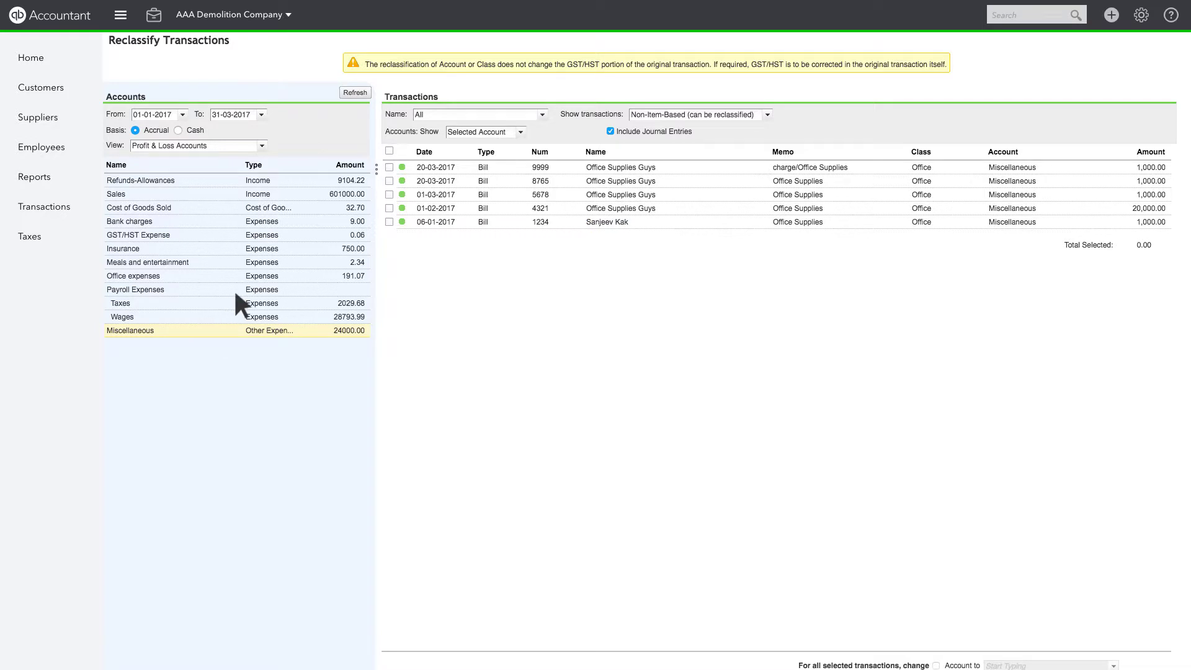
Step: Filter Miscellaneous transactions to Office Supplies Guys and select all four bills totalling 23,000.00
left_click(542, 115)
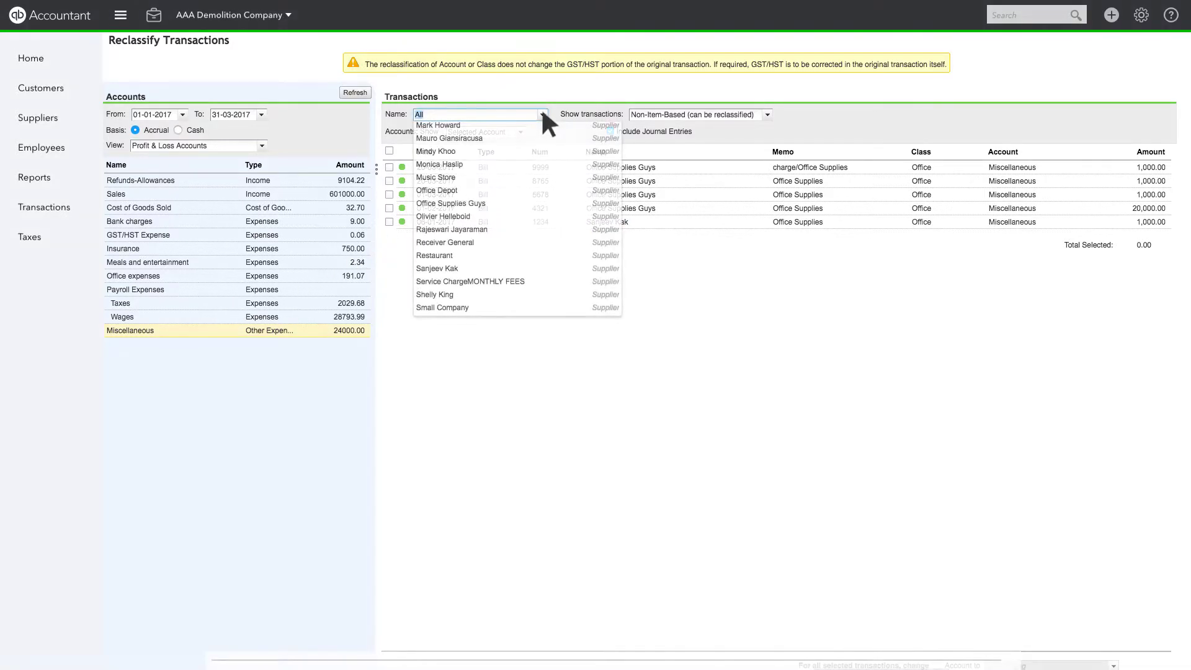
left_click(574, 197)
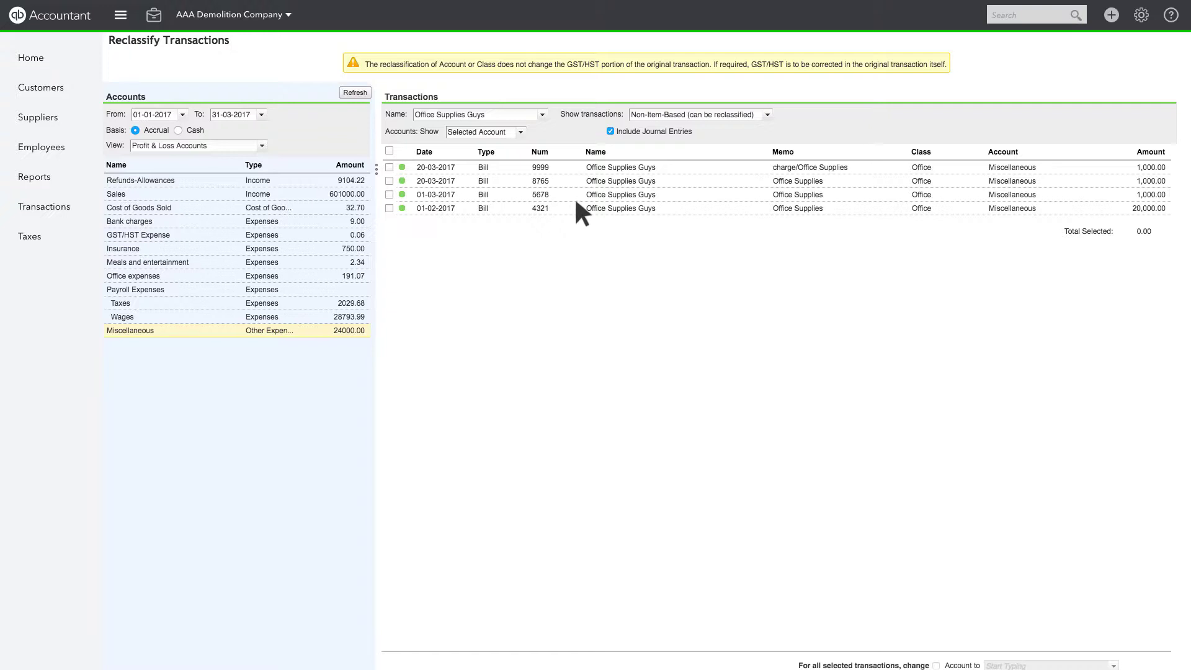
left_click(389, 151)
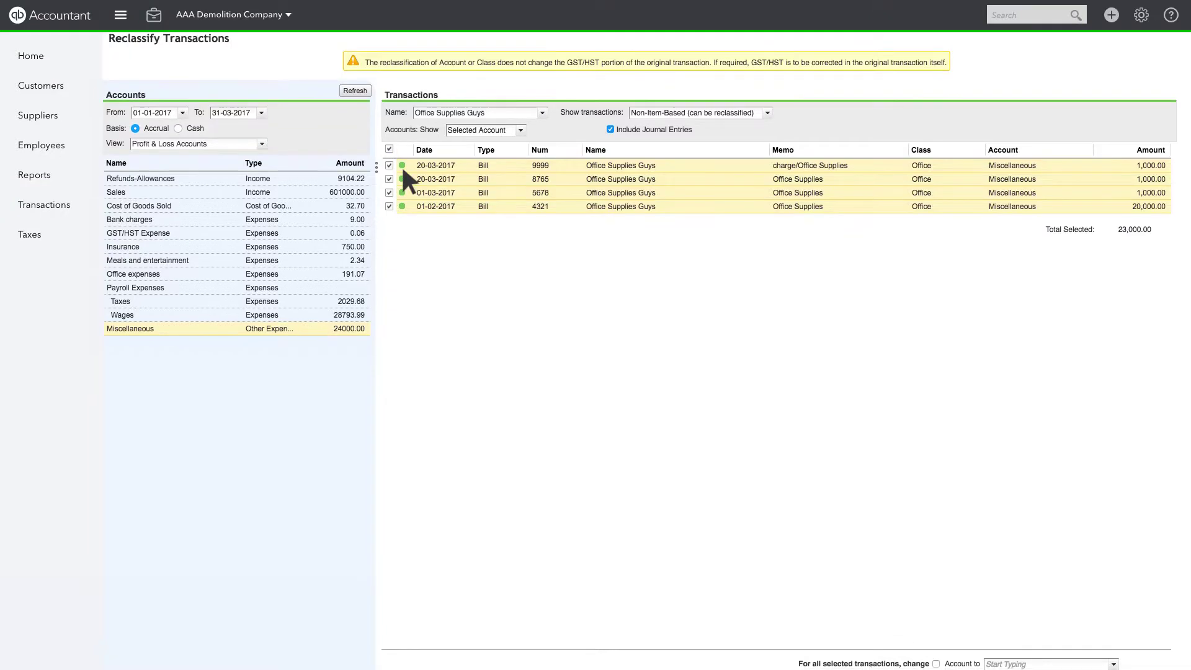
Step: Reclassify the four selected bills to the Office expenses account with class Online
scroll(496, 273, "down", 2)
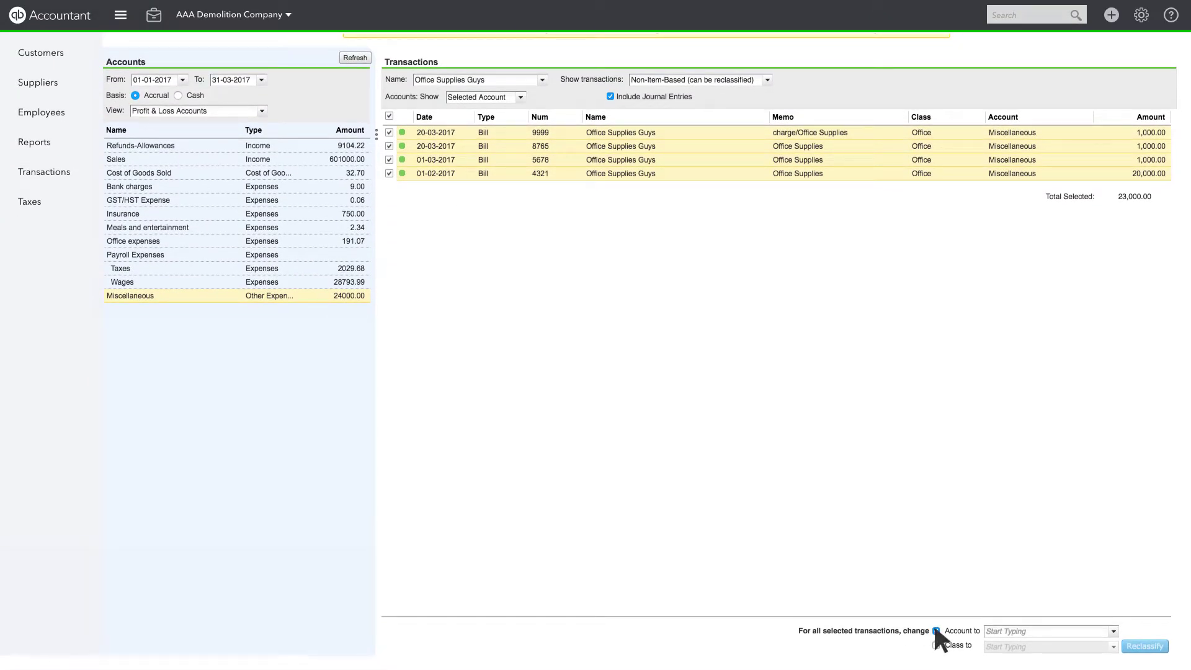
type("Office expenses")
left_click(936, 646)
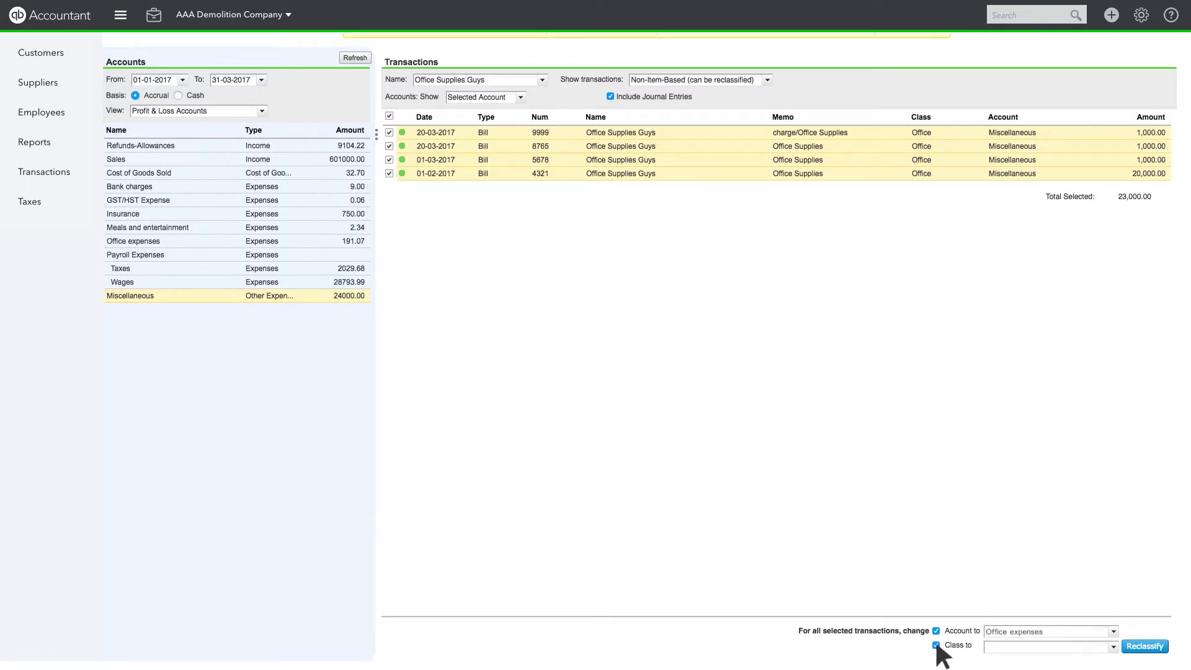
type("Online")
left_click(1143, 646)
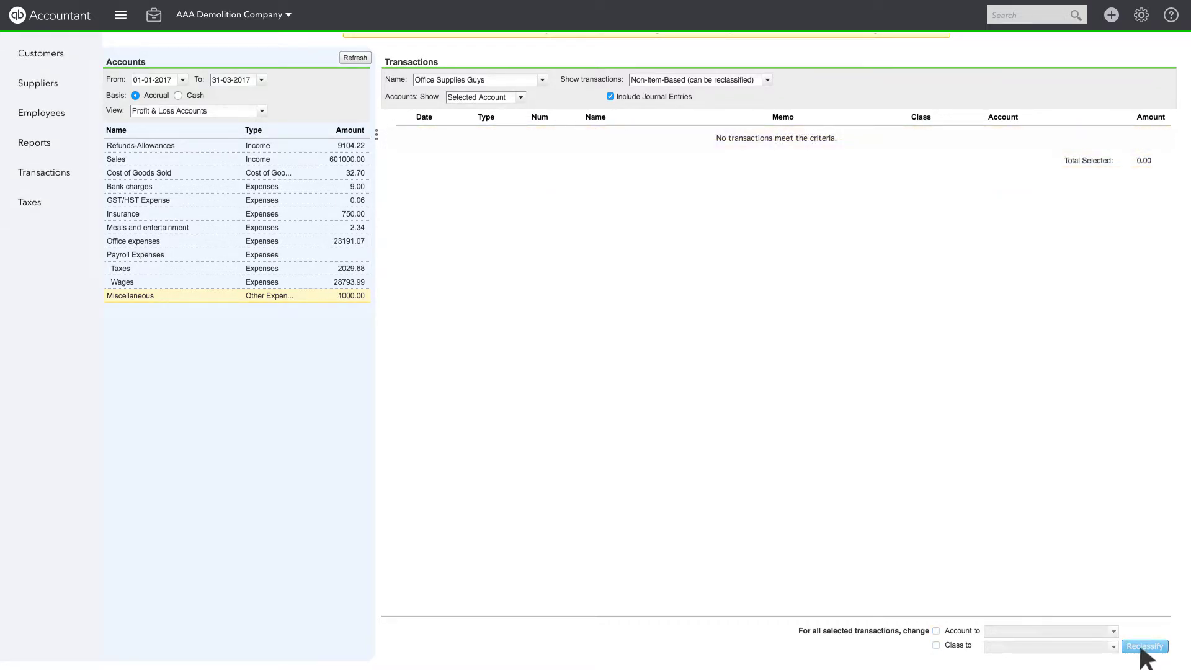
Step: Show the Office expenses transactions, confirming the four Office Supplies Guys bills are listed
left_click(168, 241)
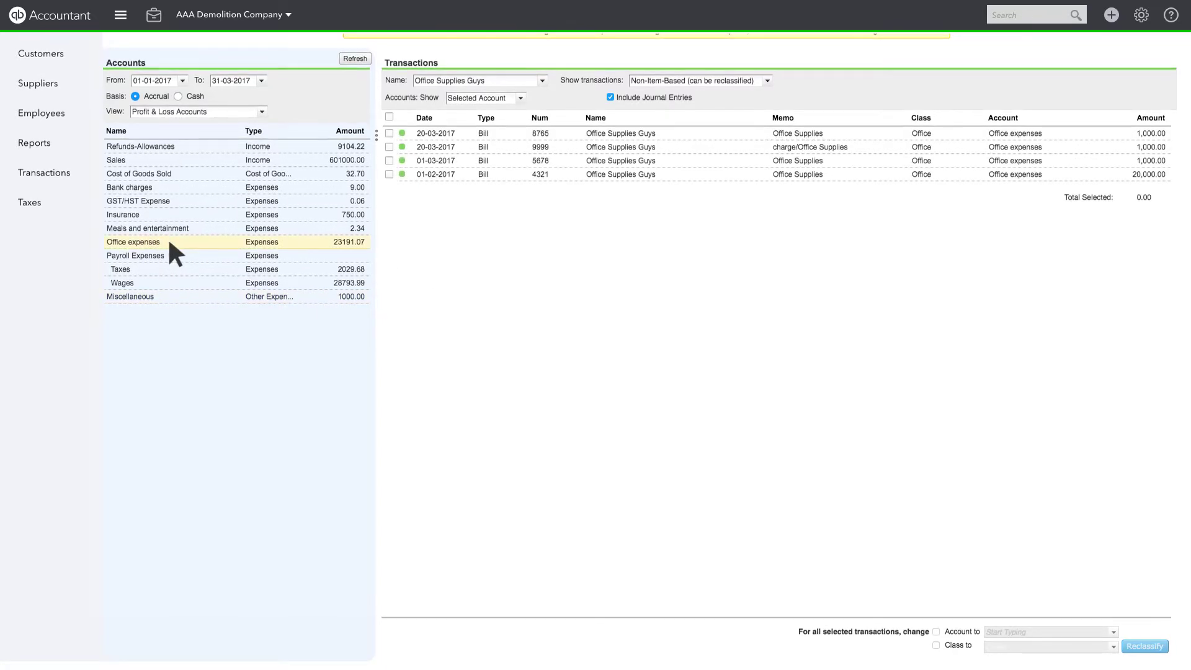
scroll(168, 236, "up", 2)
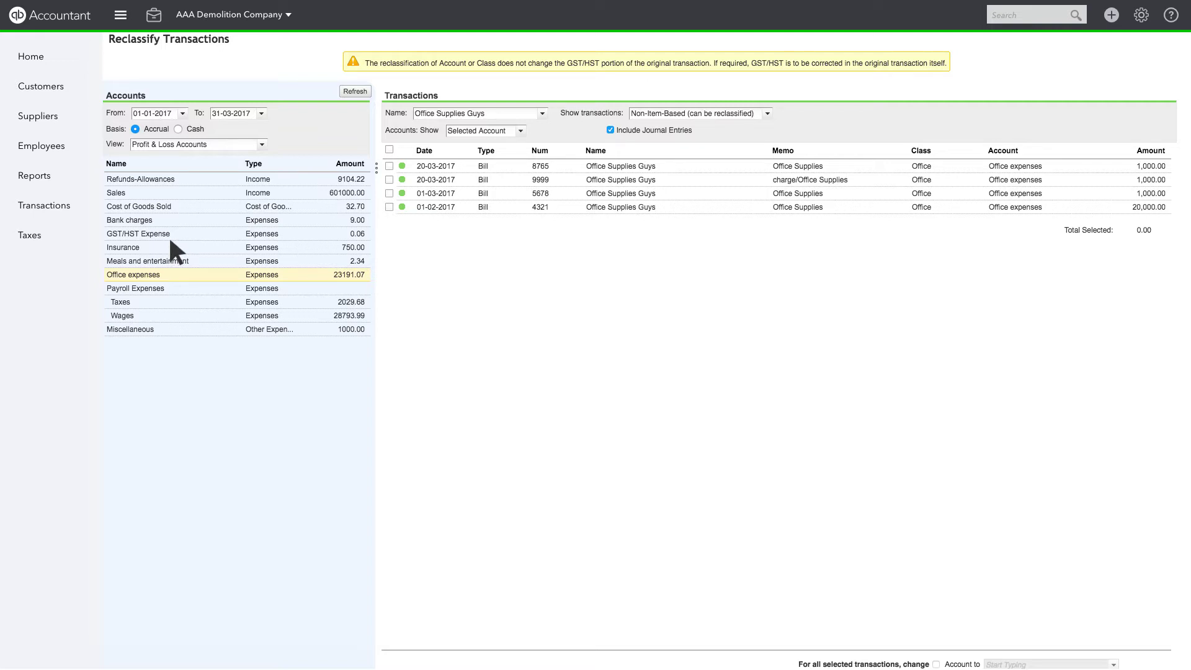
Step: Run the Profit and Loss report and drill into the Office expenses total of 23,191.07
left_click(53, 169)
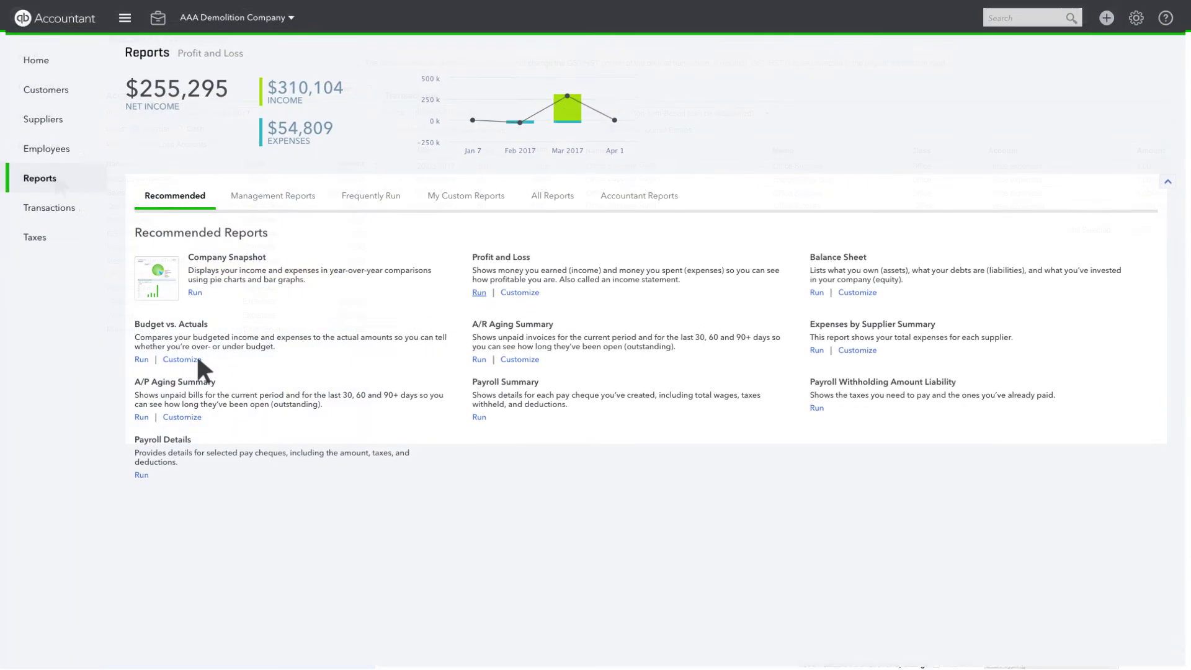
left_click(501, 258)
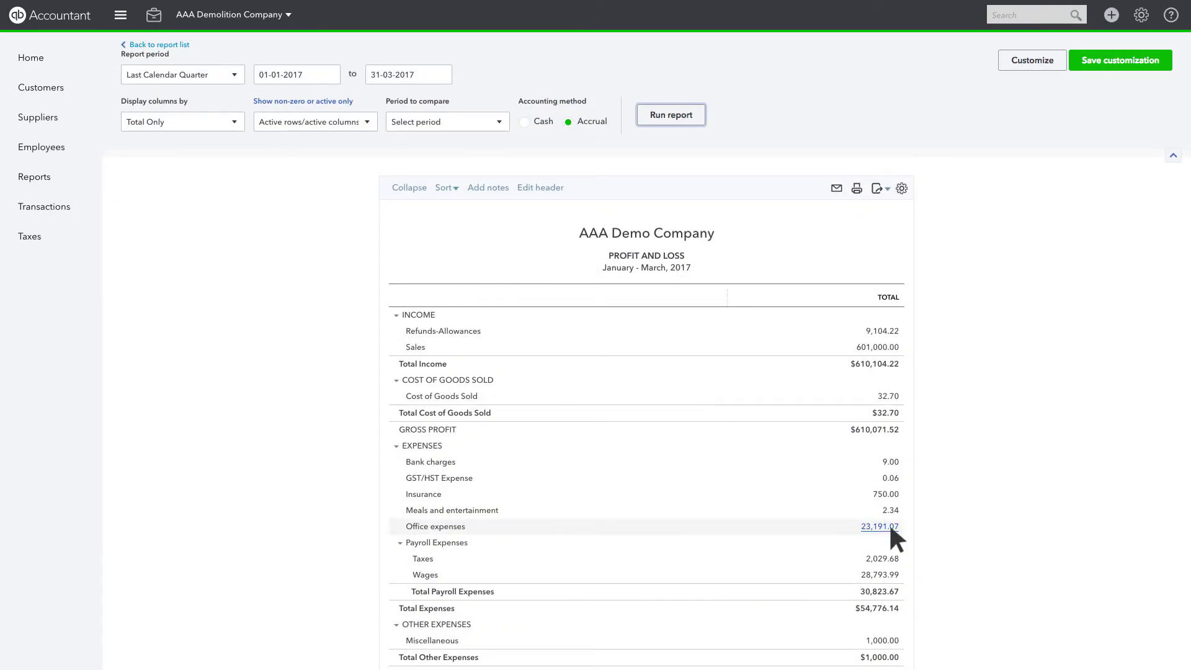
left_click(888, 525)
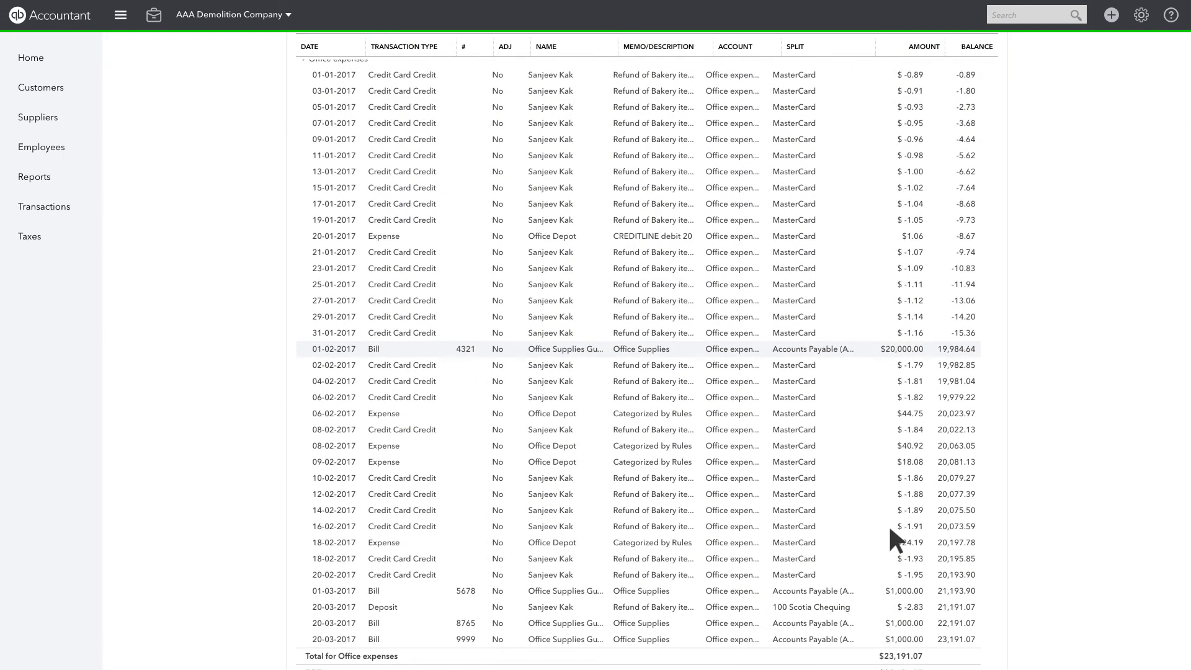